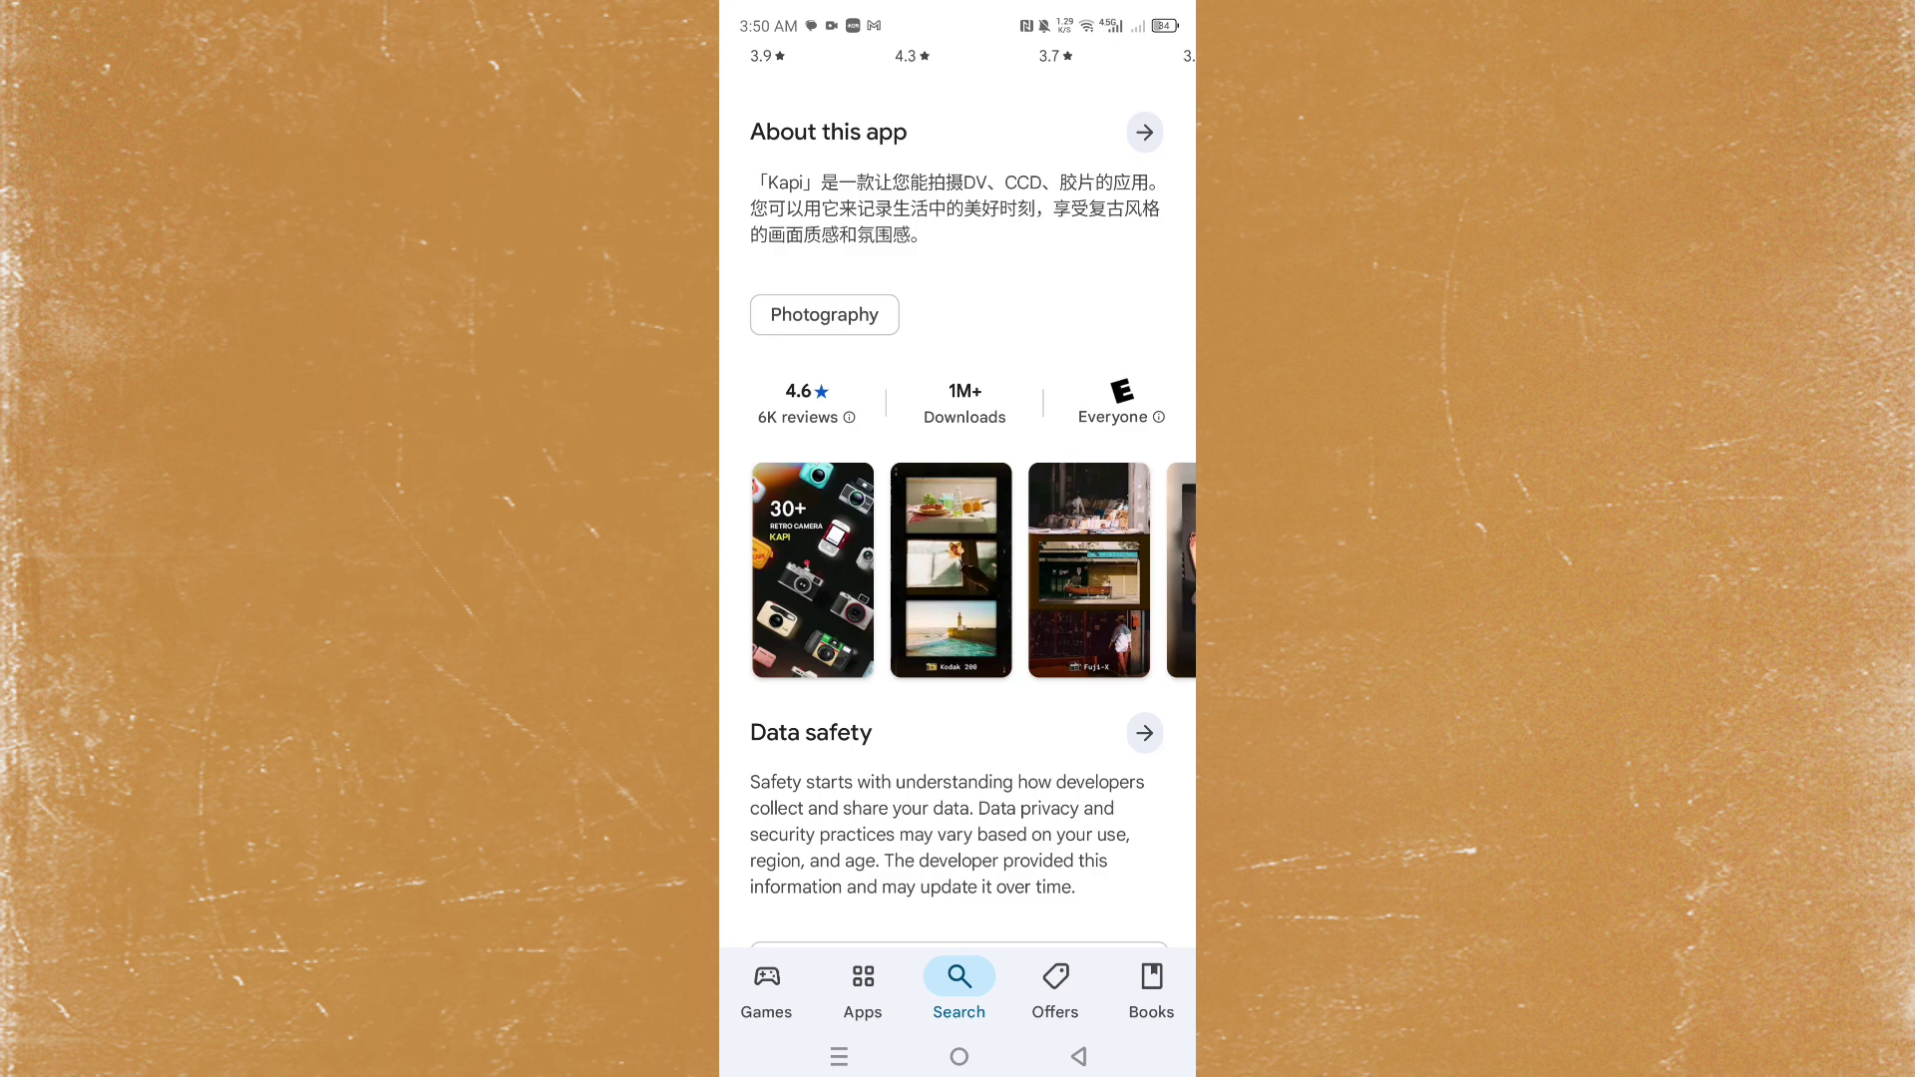
scroll(1010, 675, up, 10)
Launch Kapi from its Play Store page and agree to the Welcome to Kapi terms
click(1064, 256)
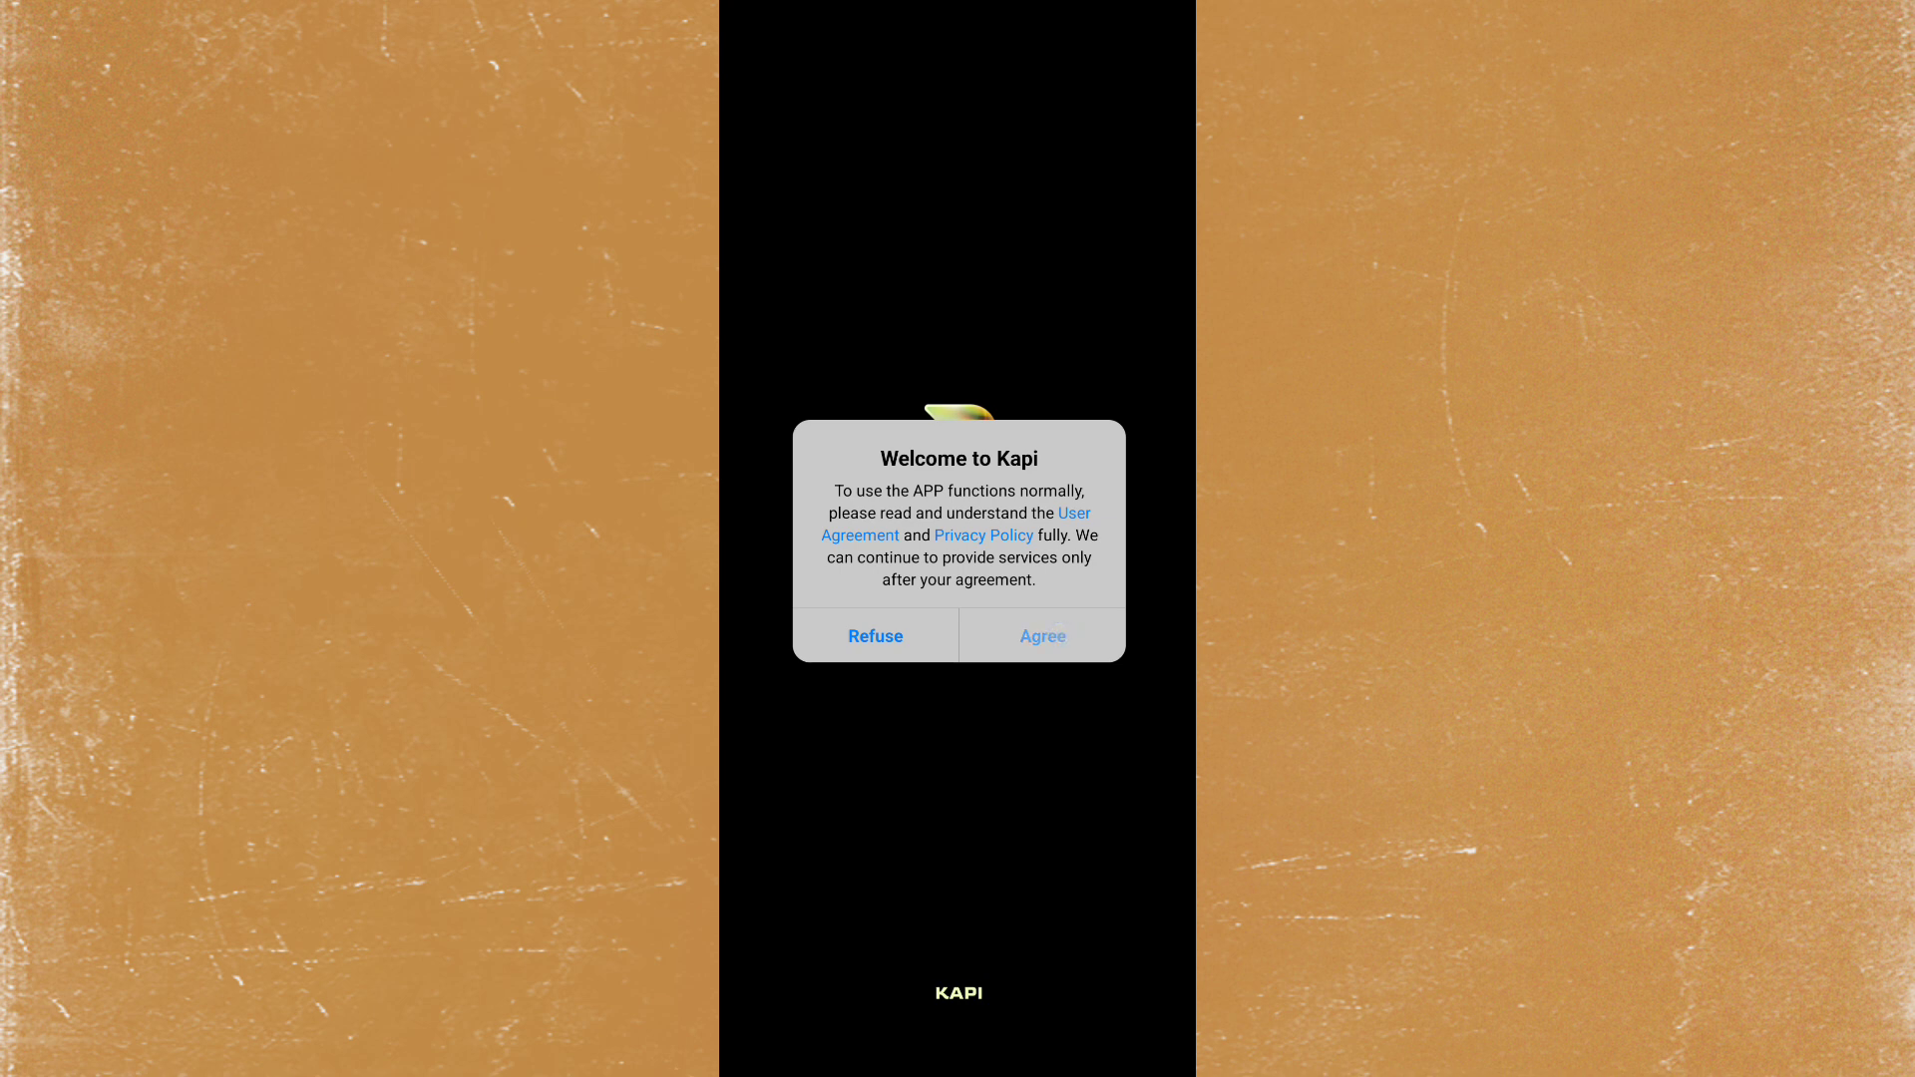
click(1043, 637)
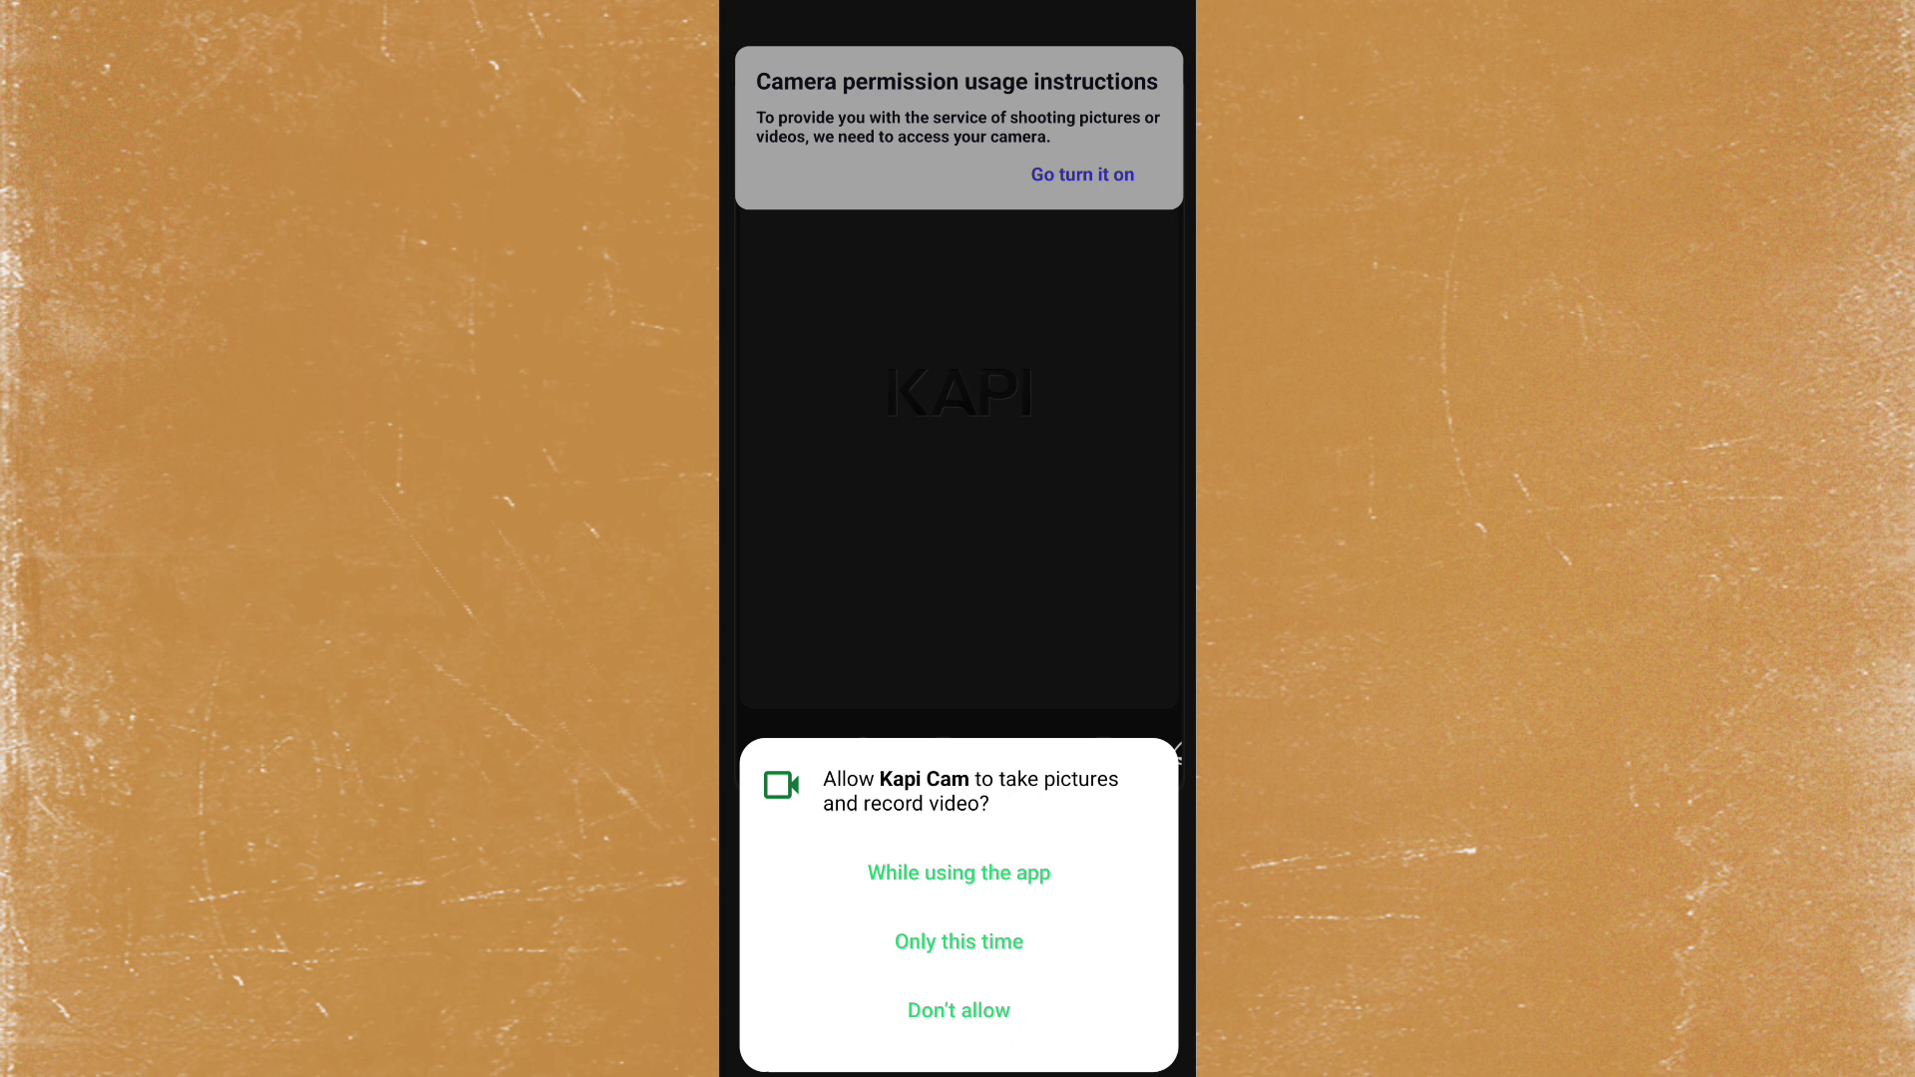
Allow Kapi Cam camera access 'While using the app'
click(1021, 873)
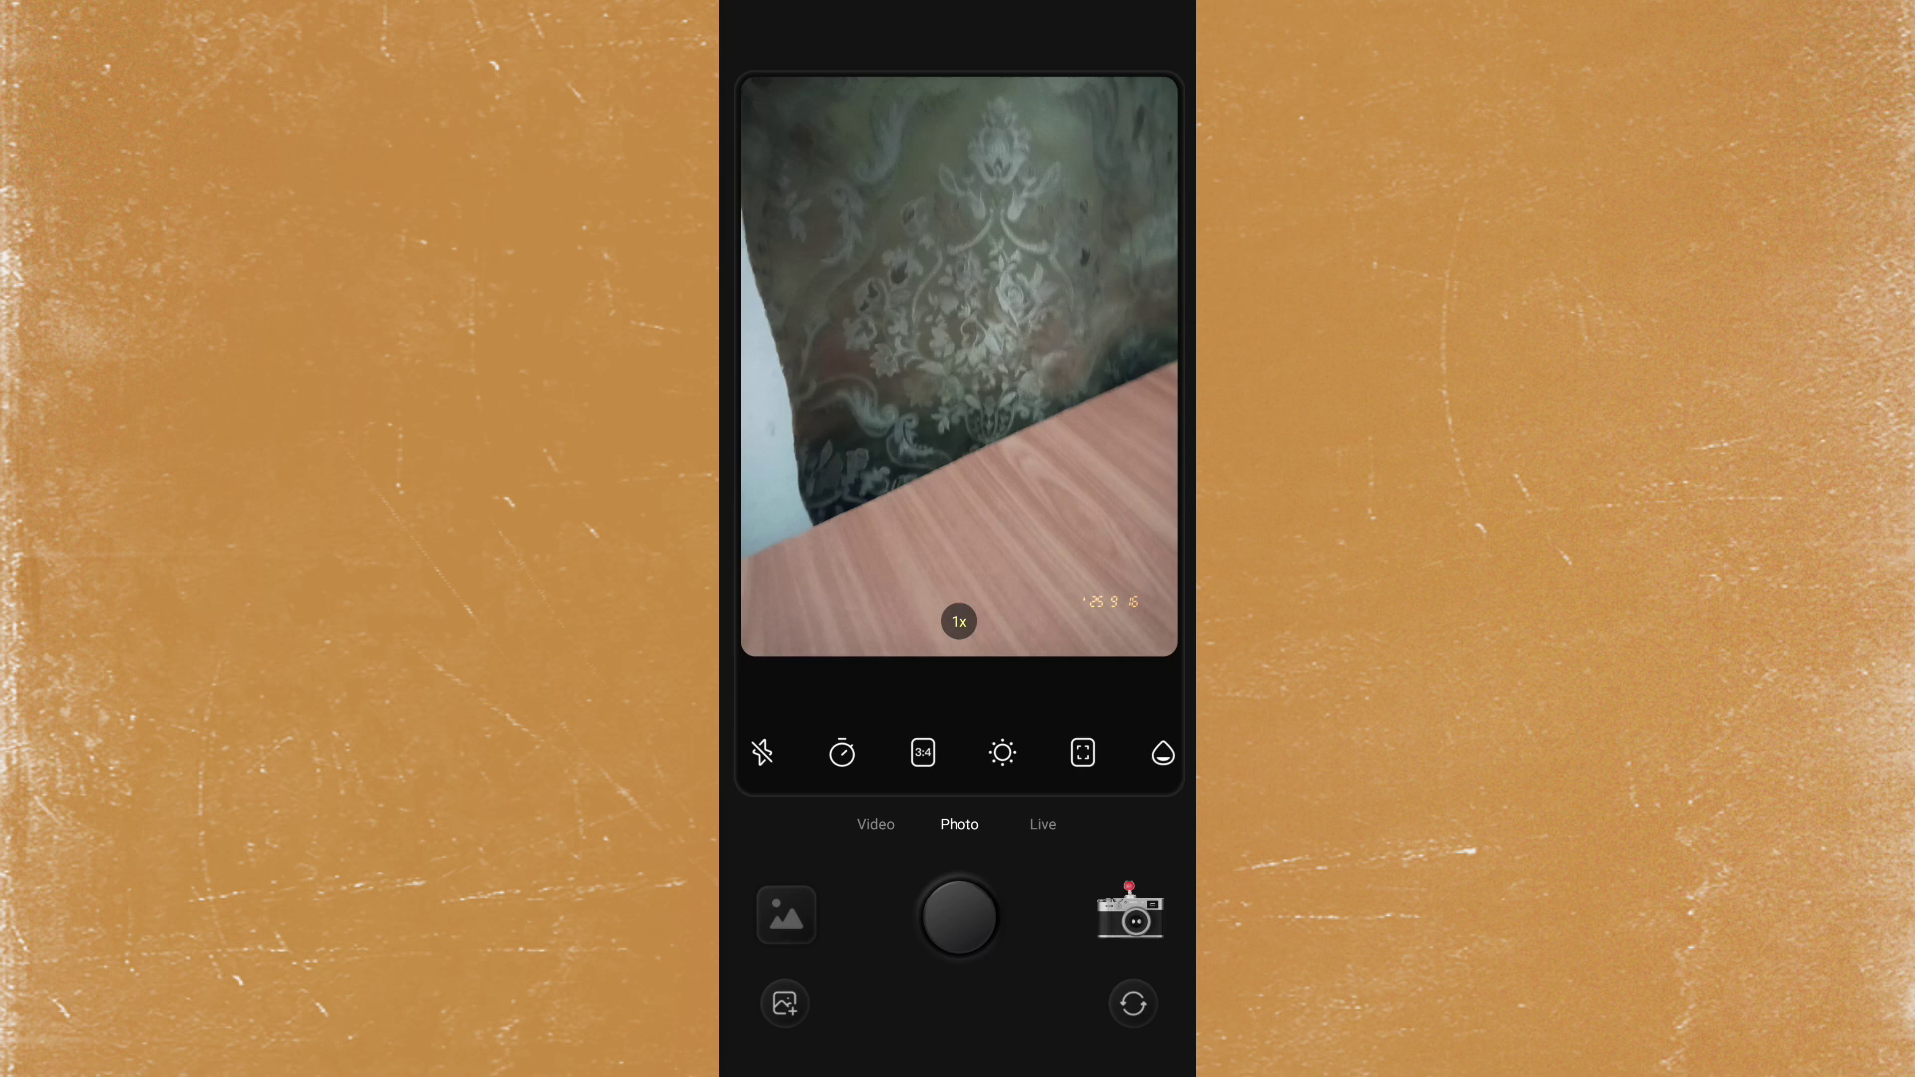
Select the NOKIA filter from Free Filters and lower the filter panel
click(1131, 912)
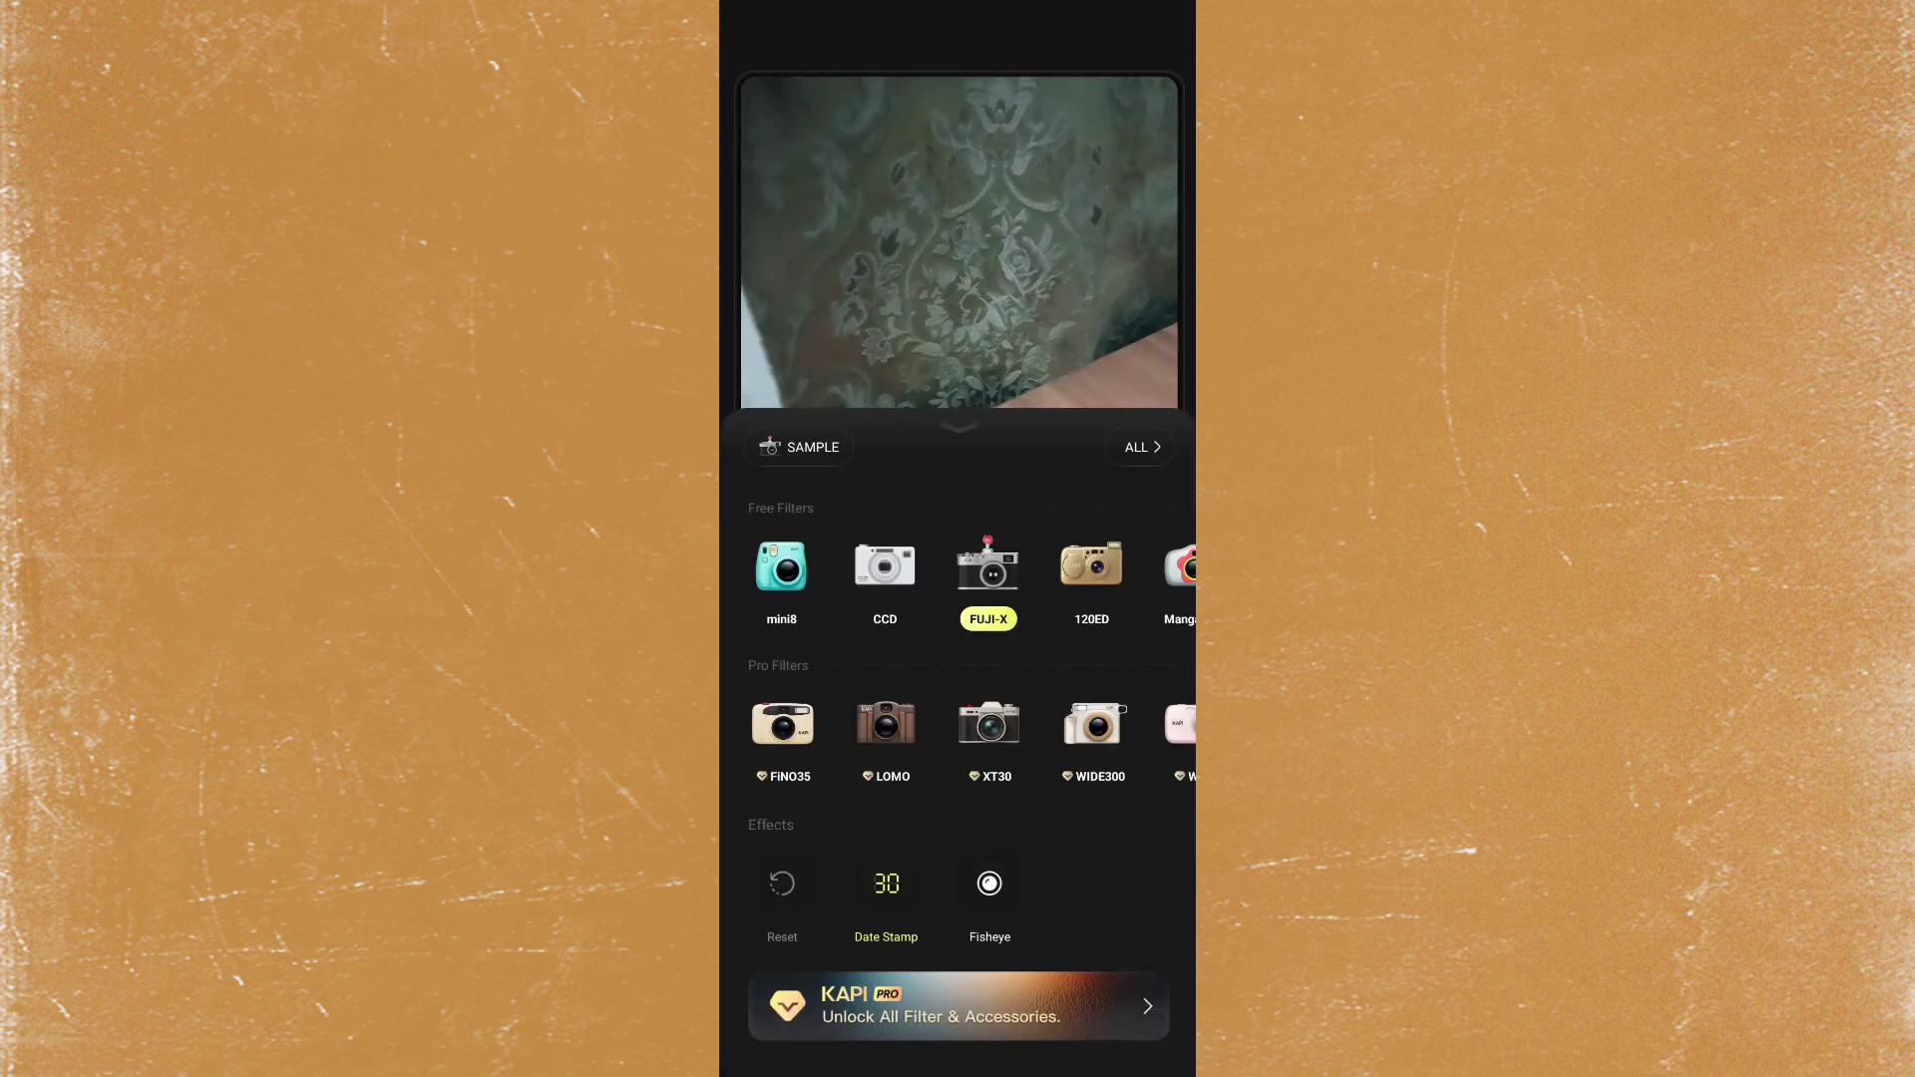
drag(837, 577, 1085, 576)
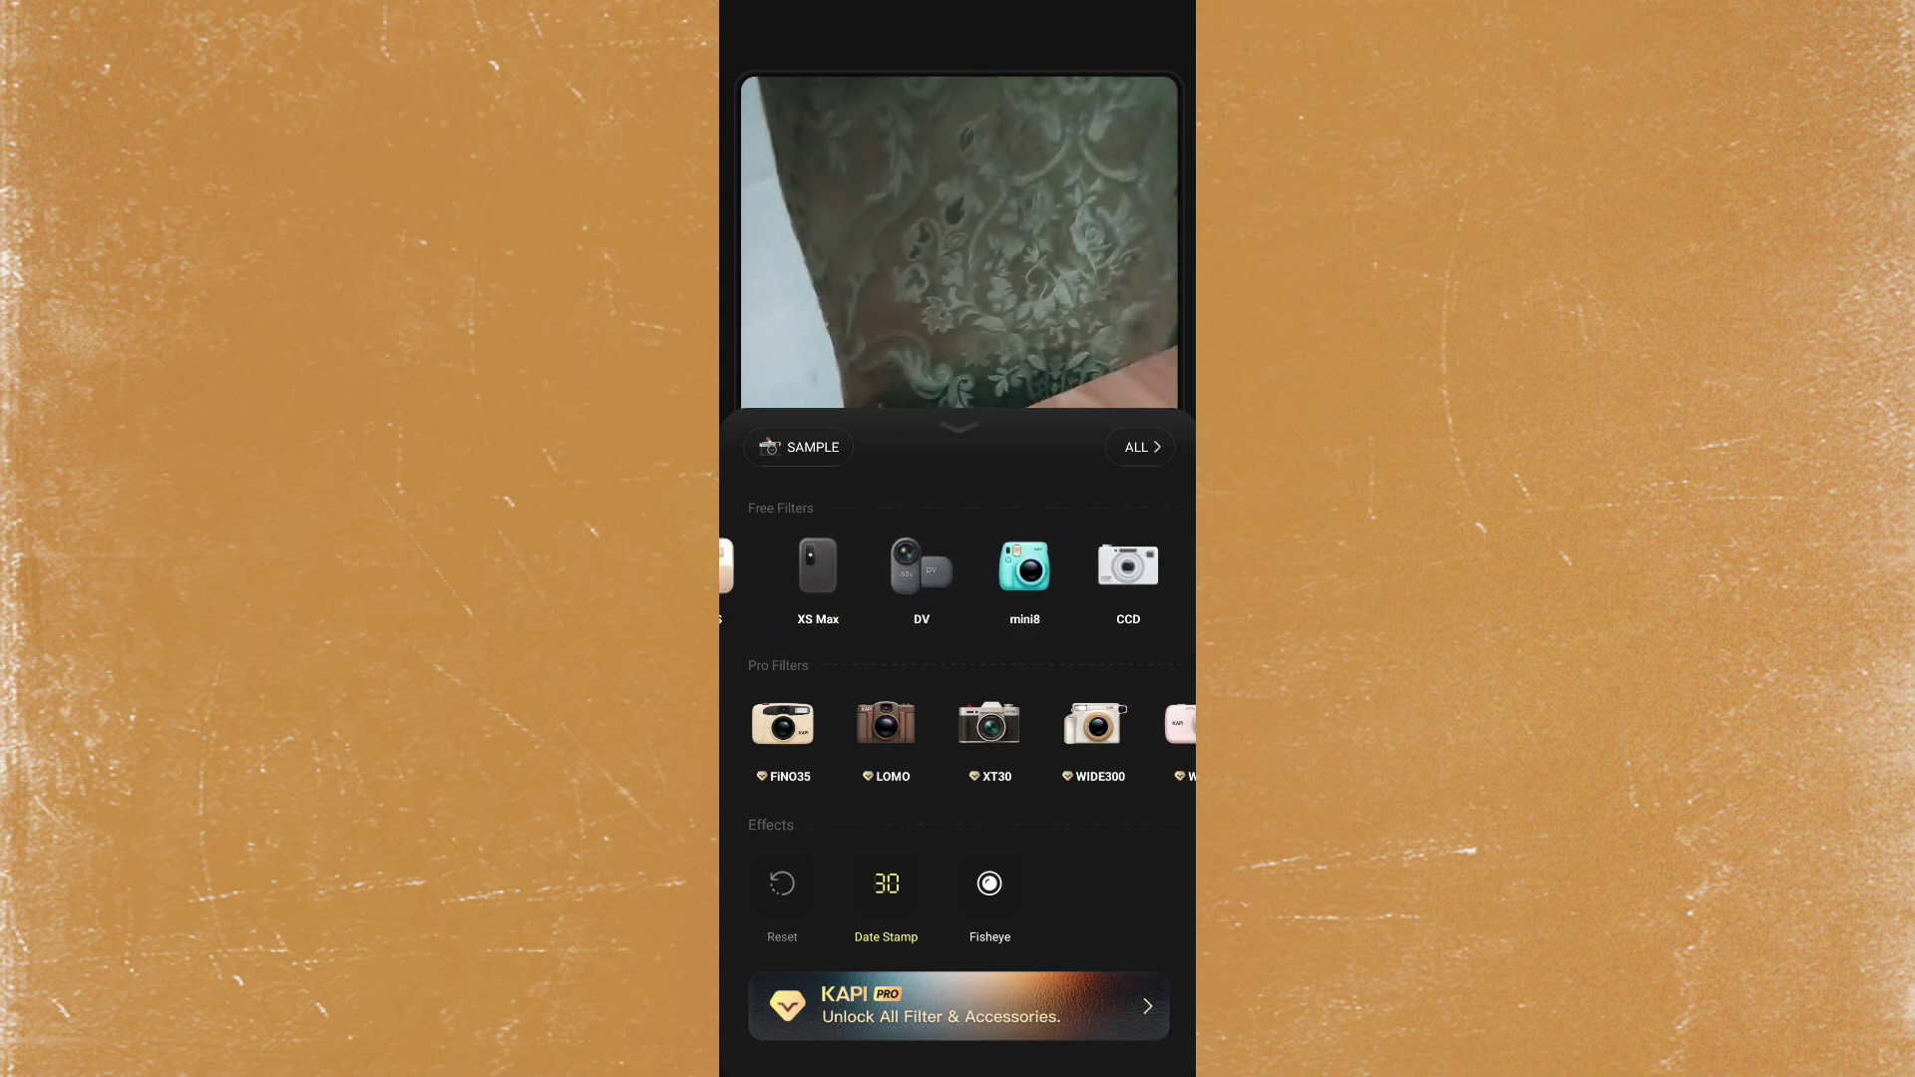
mouse_move(838, 575)
mouse_down()
mouse_move(1145, 576)
mouse_move(920, 577)
mouse_up()
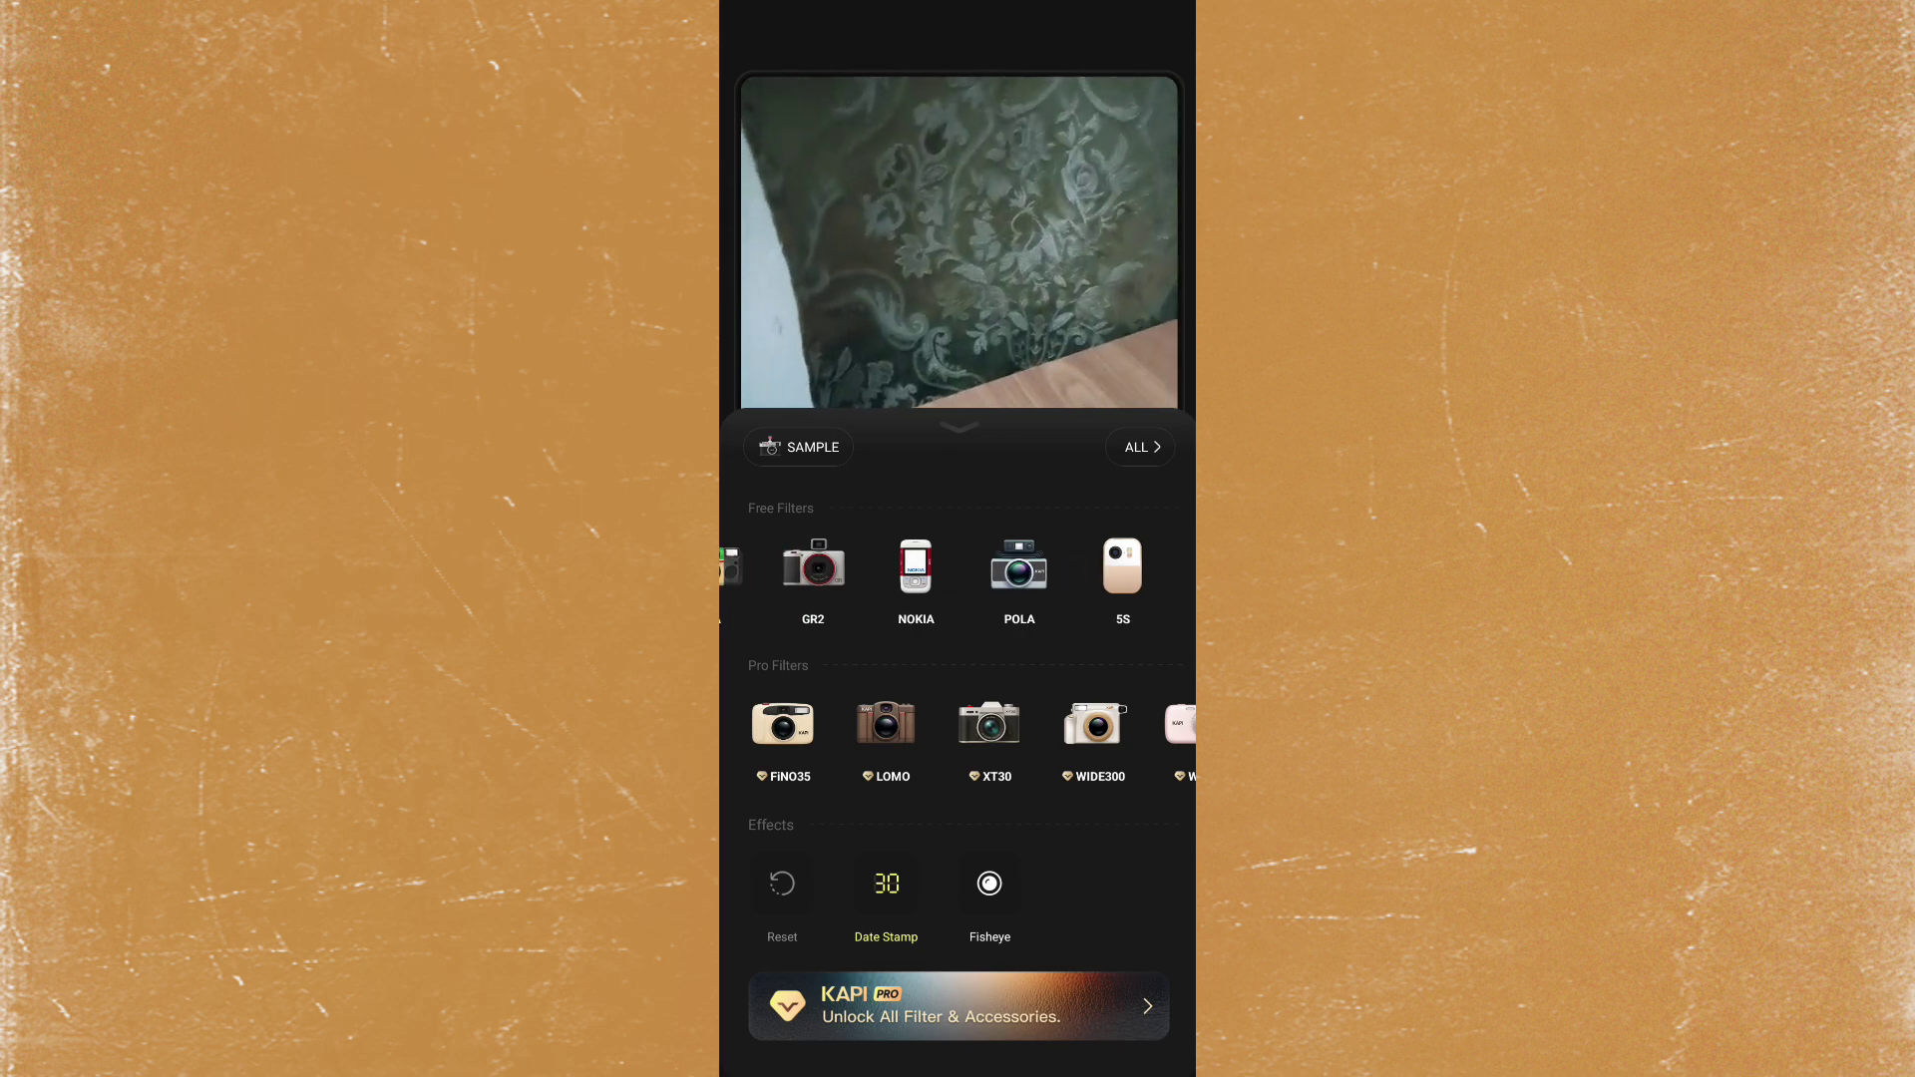
click(915, 568)
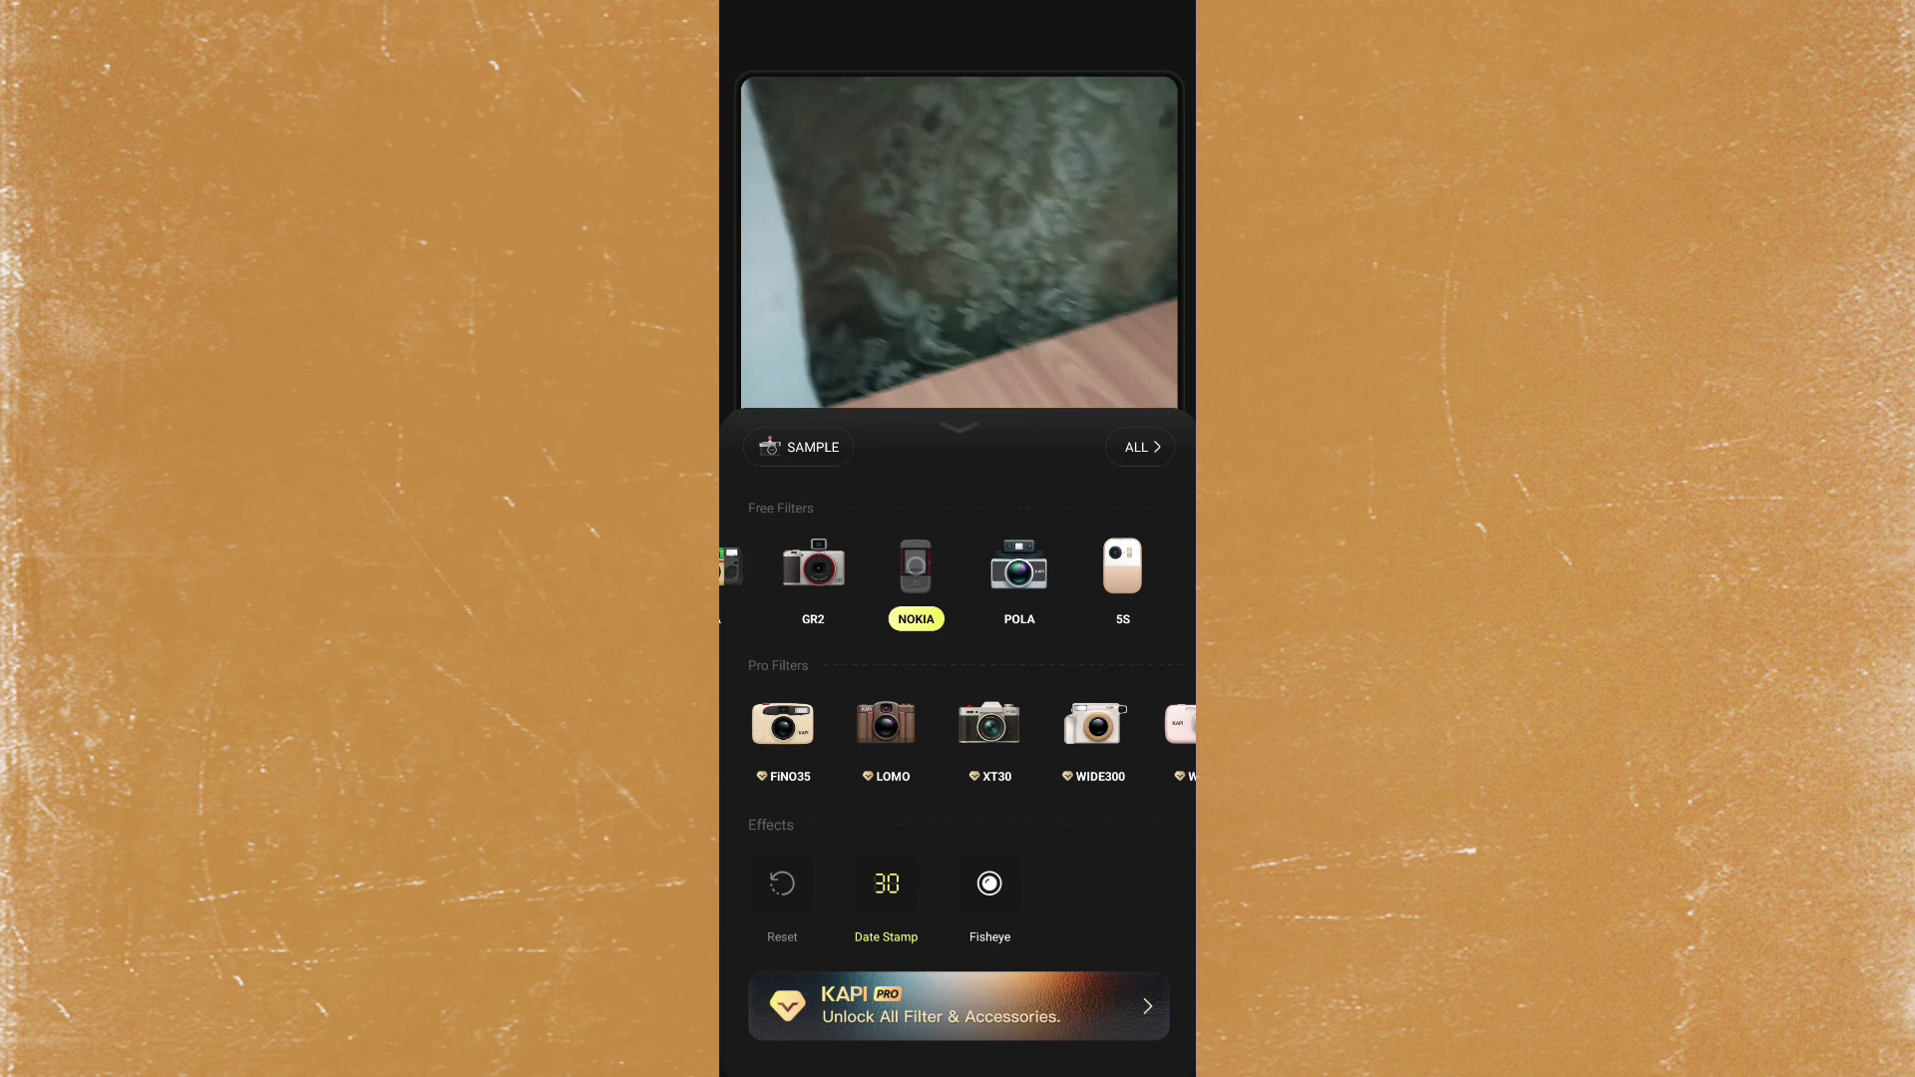
mouse_move(1045, 442)
mouse_down()
mouse_move(1046, 665)
mouse_move(1046, 449)
mouse_up()
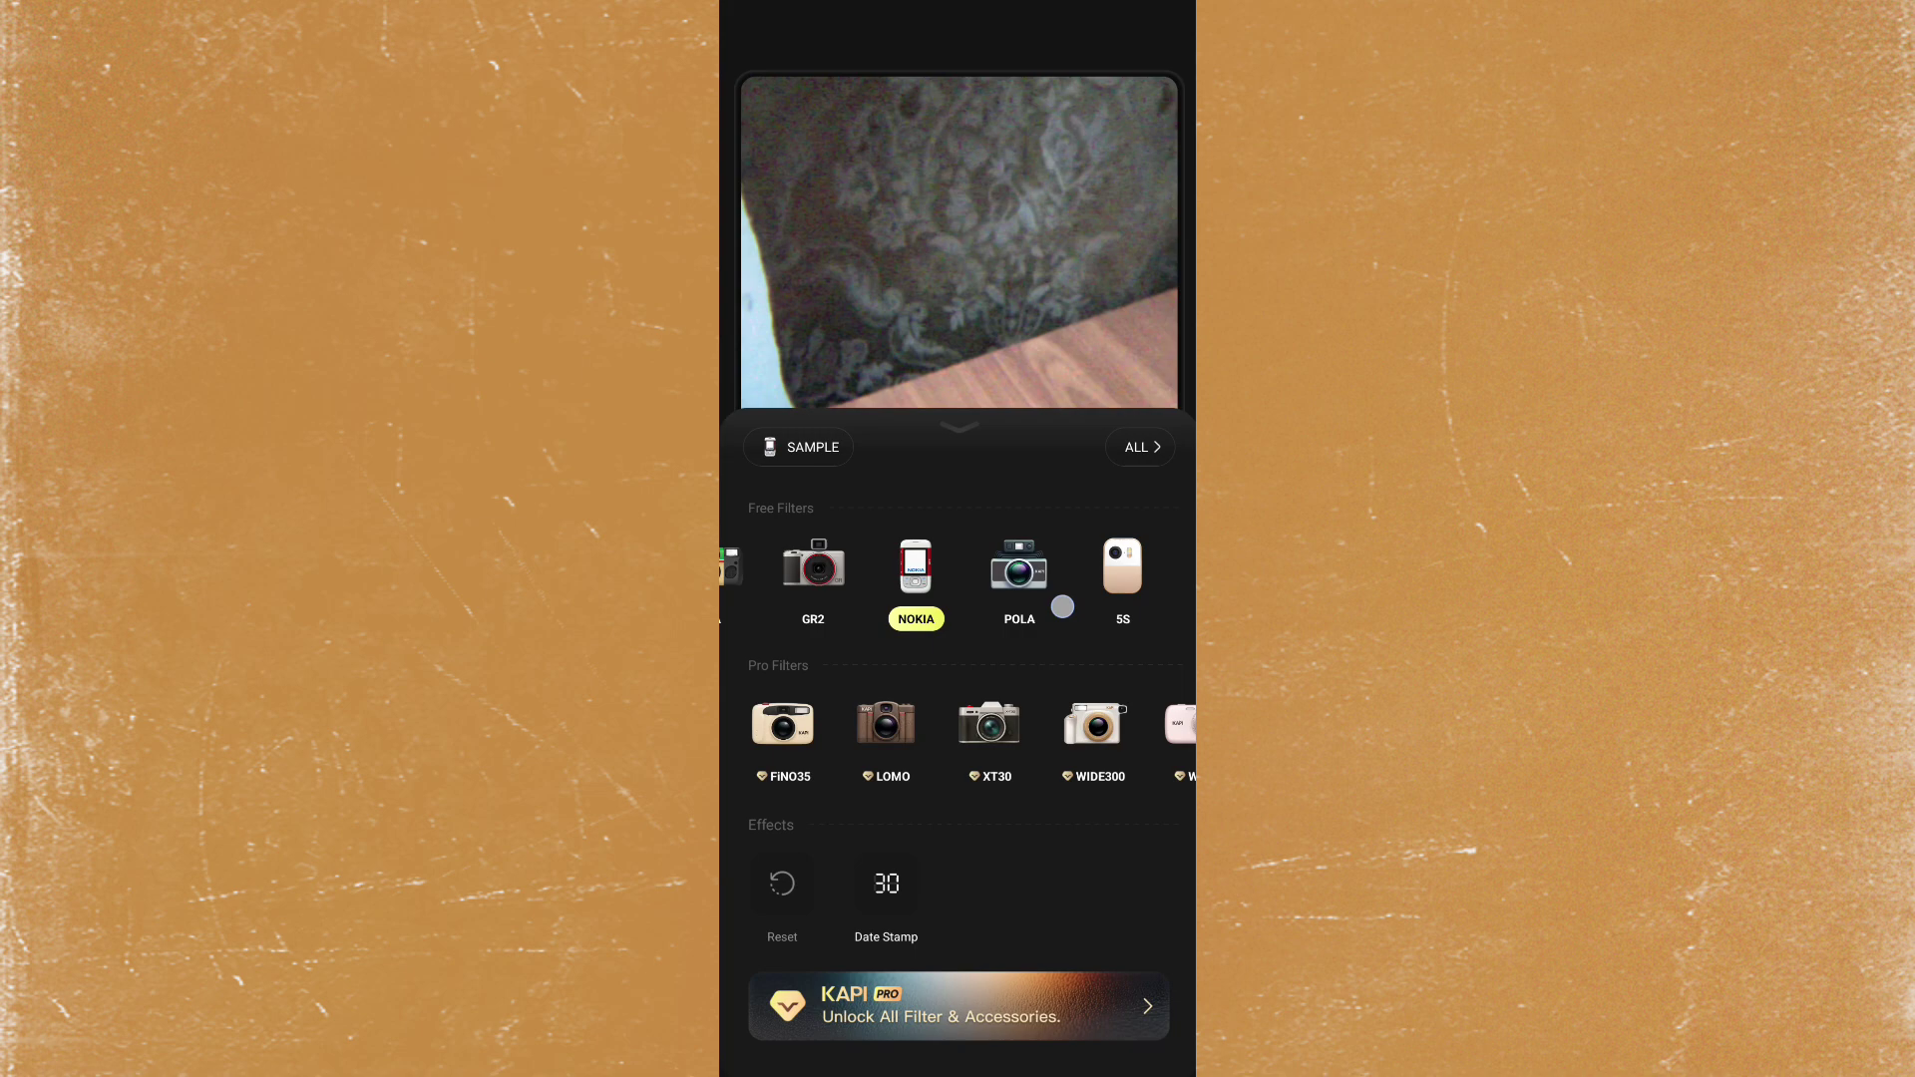
click(959, 426)
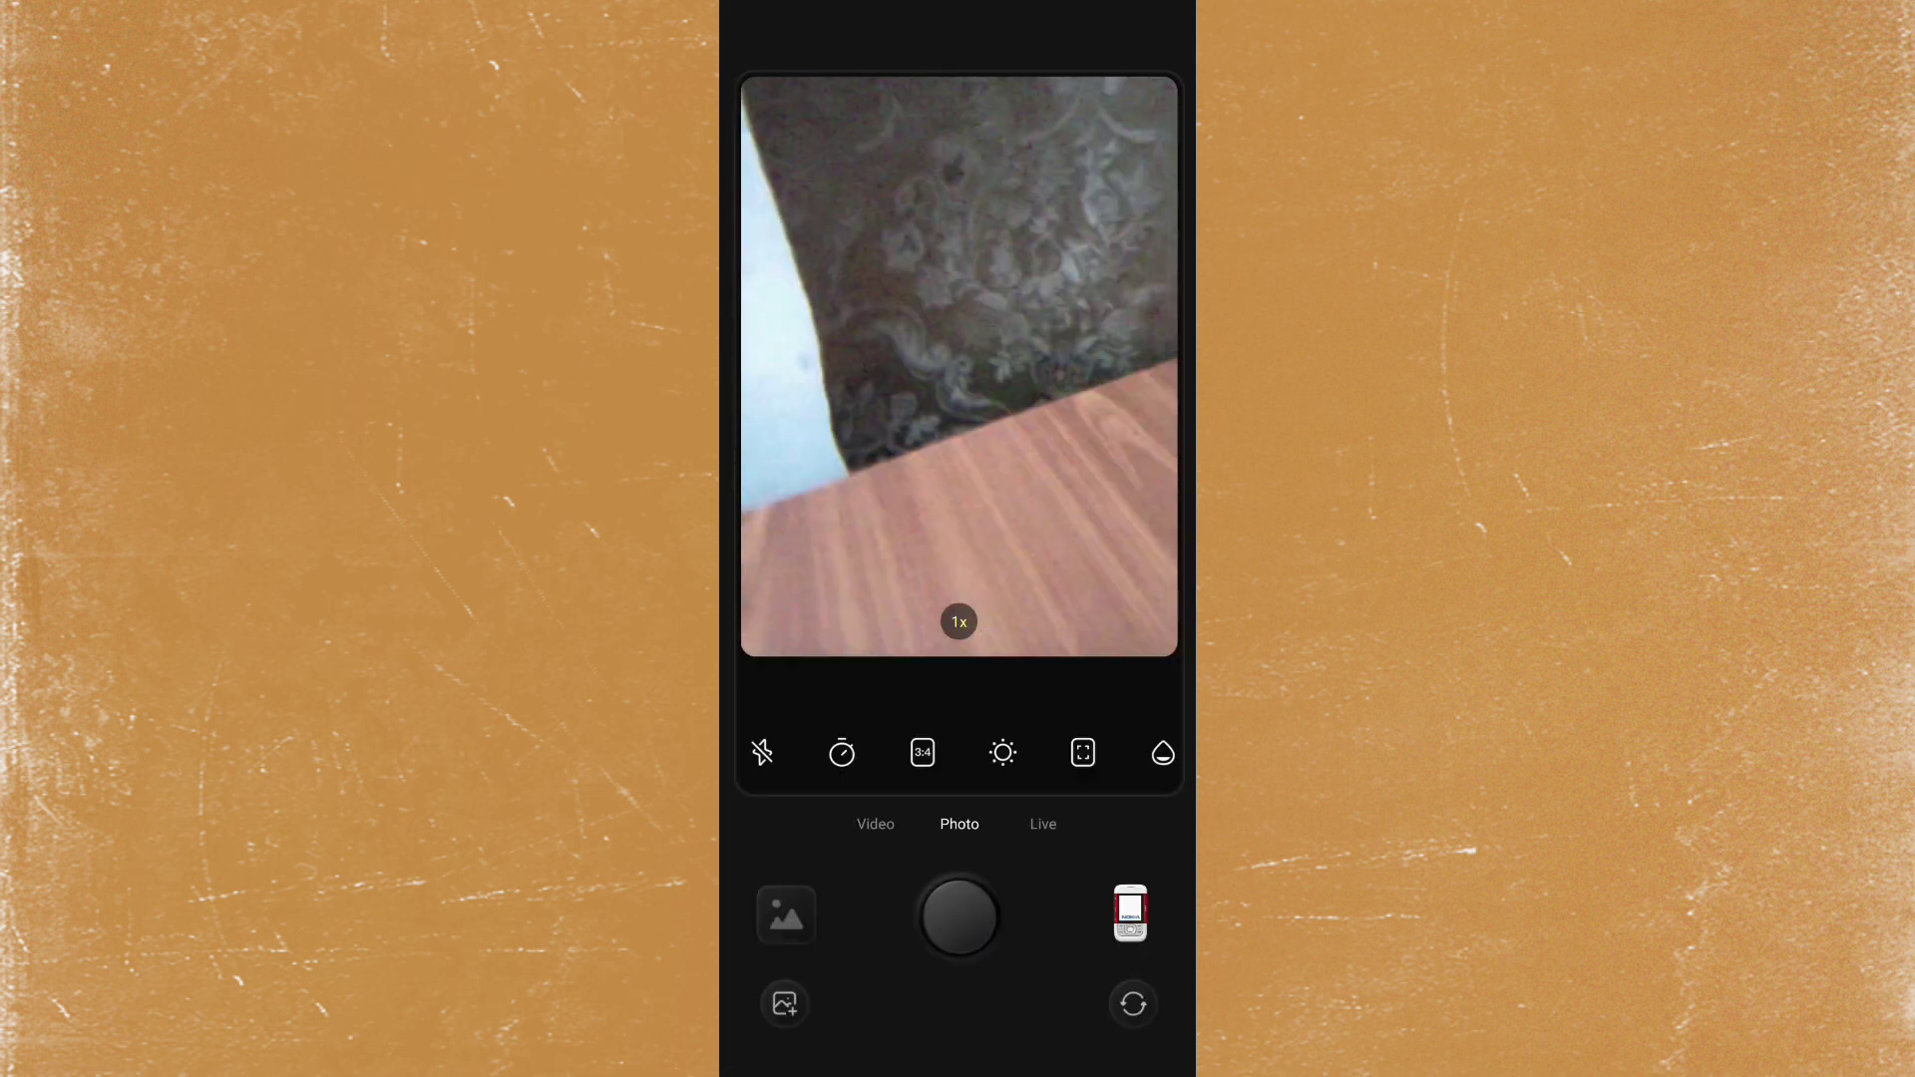